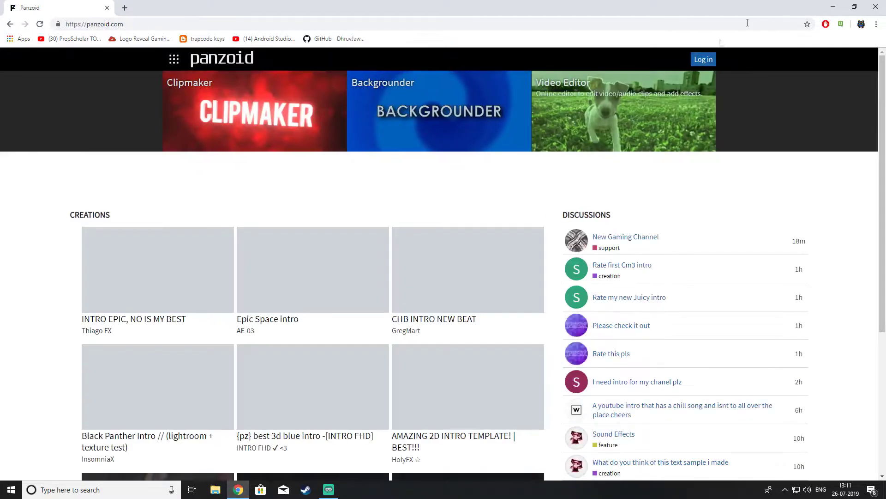
# Go to the Panzoid login page from the home page header.
pyautogui.click(705, 59)
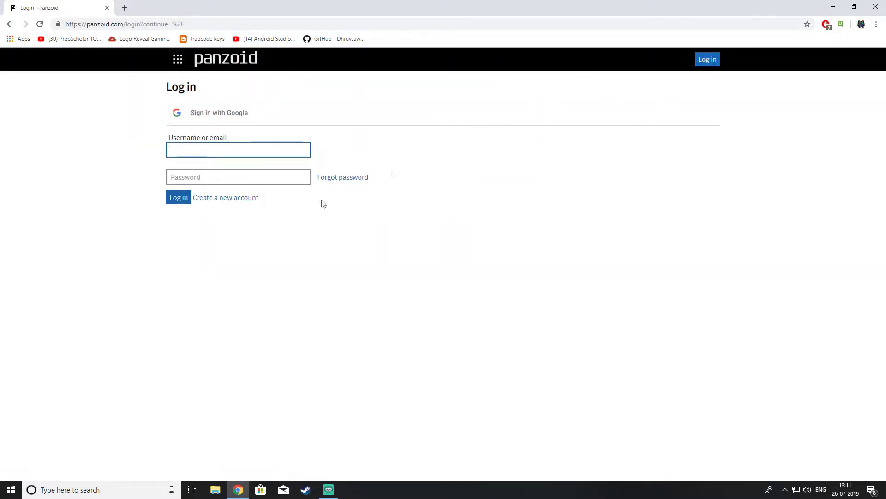
# Sign in to Panzoid with the account username and password.
pyautogui.click(245, 198)
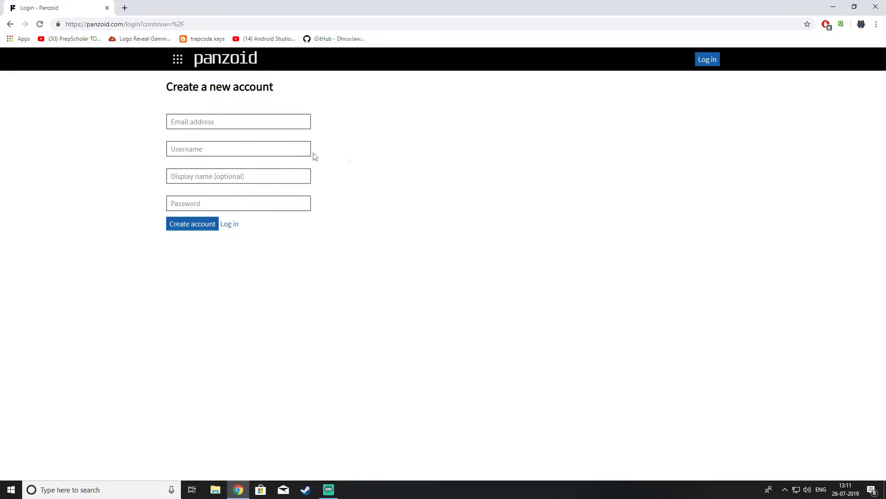
pyautogui.click(230, 224)
pyautogui.click(213, 153)
pyautogui.write('de')
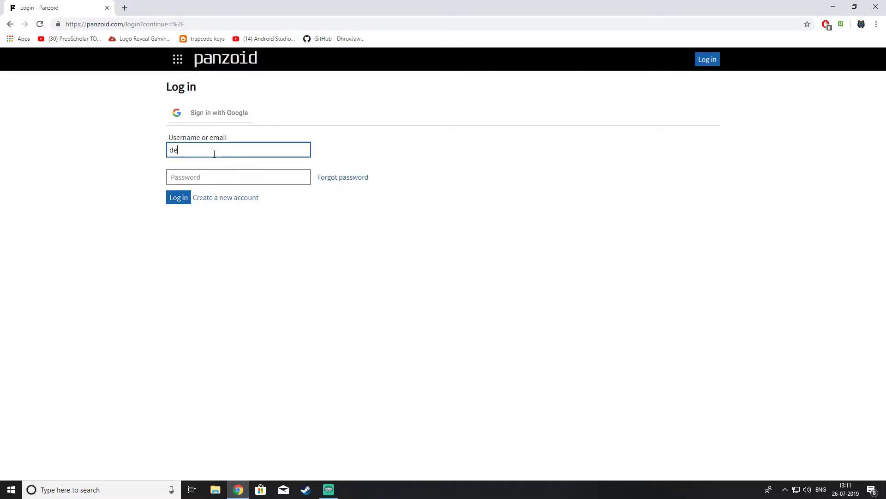
pyautogui.write('vdani1234')
pyautogui.press('Tab')
pyautogui.write('*********')
pyautogui.click(179, 198)
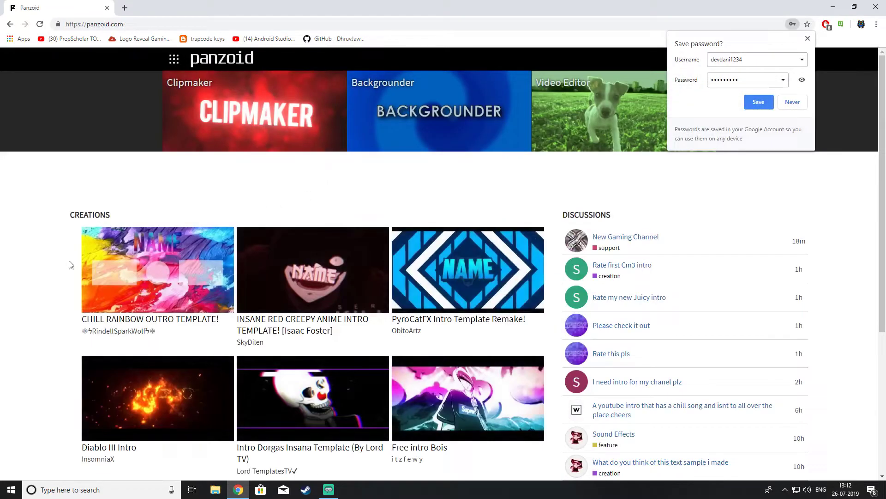
# Dismiss the save-password prompt and open the PyroCatFX Intro Template Remake! creation.
pyautogui.click(42, 326)
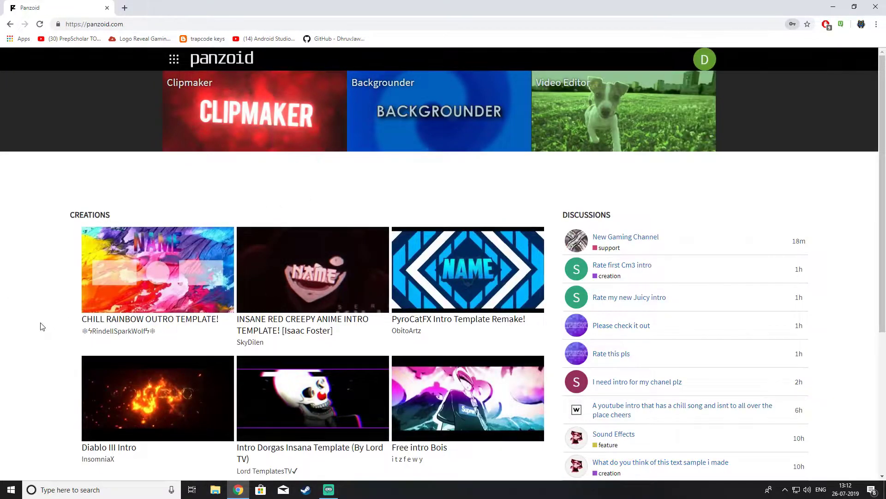
pyautogui.scroll(-2, 335, 267)
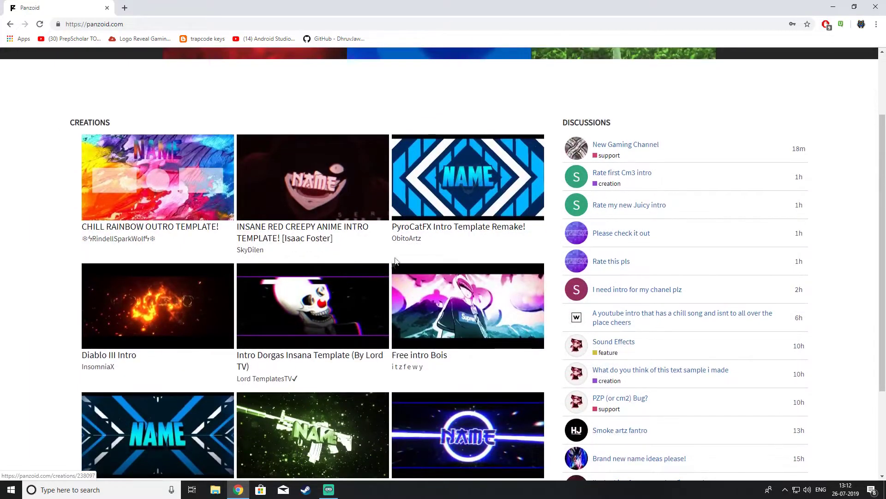
pyautogui.scroll(2, 432, 264)
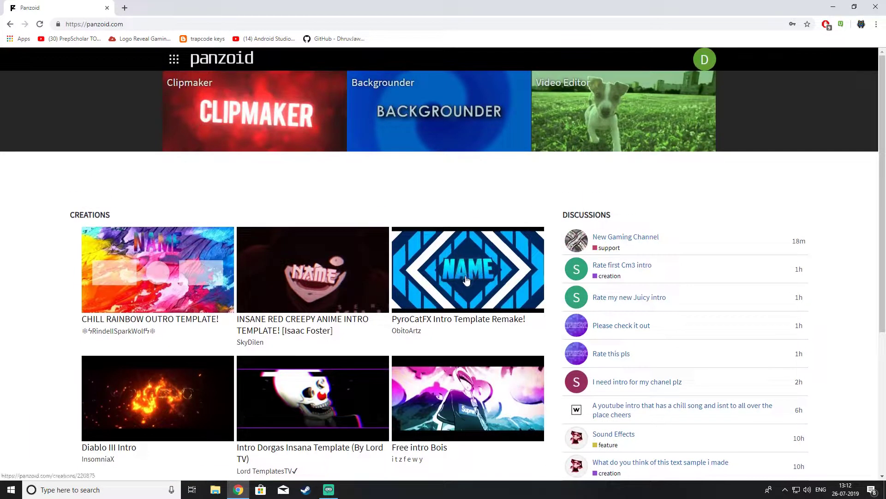
pyautogui.click(466, 280)
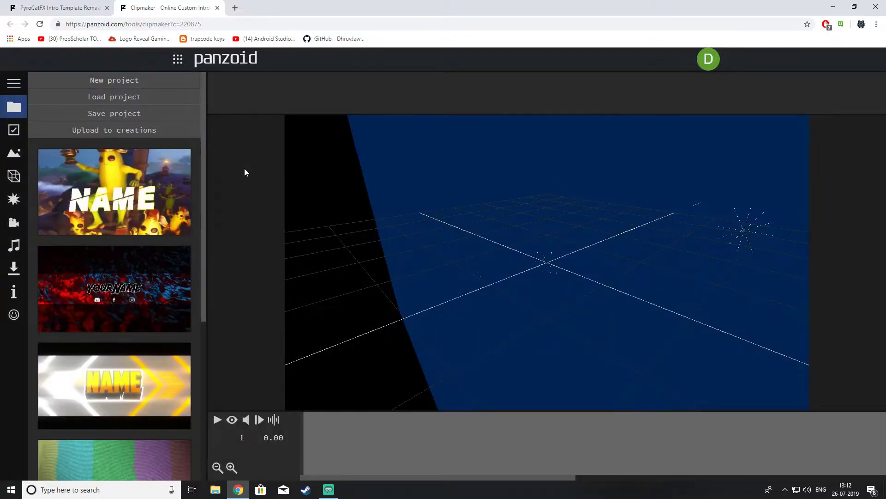
# Browse the camera, audio and effects panels, then select the first NAME text object.
pyautogui.click(14, 226)
pyautogui.click(14, 244)
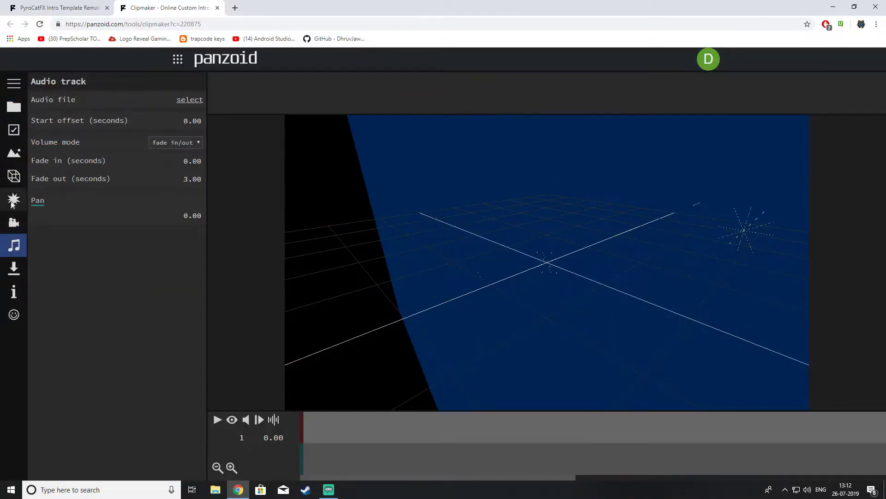
pyautogui.click(13, 201)
pyautogui.click(13, 175)
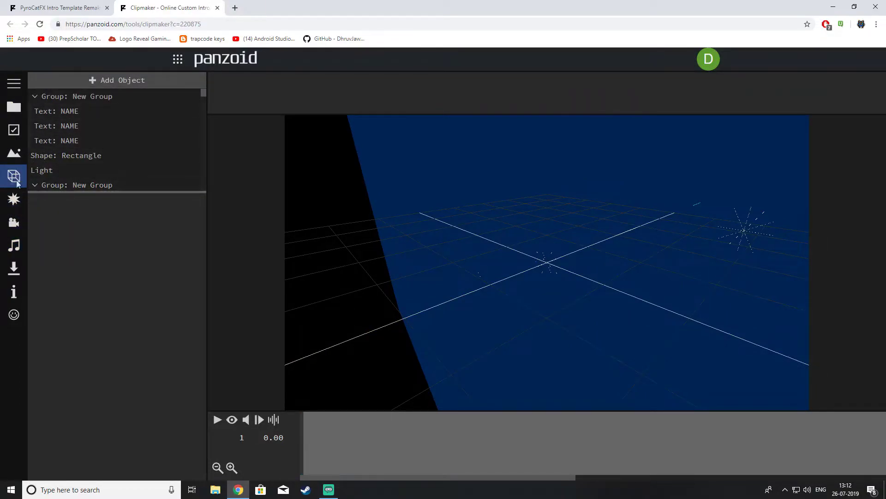
pyautogui.click(67, 112)
# Replace NAME with TLF in the 3D Text field of all three text objects.
pyautogui.doubleClick(42, 223)
pyautogui.write('TLF')
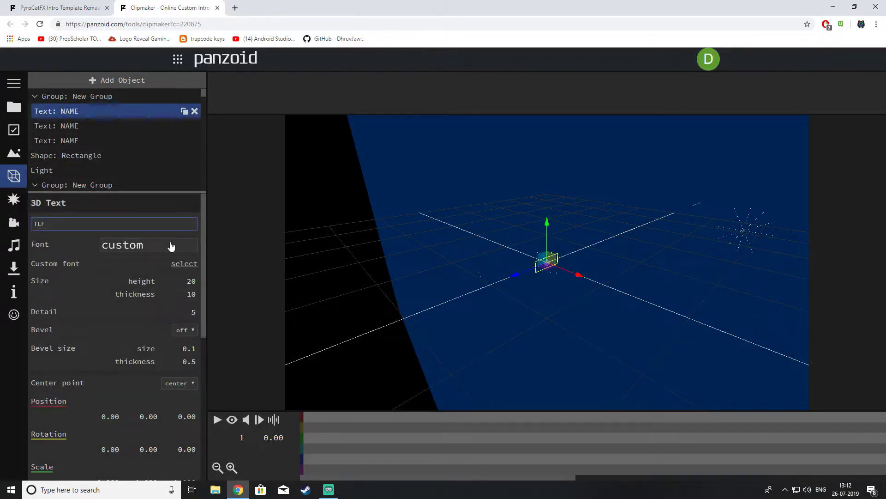
pyautogui.click(65, 125)
pyautogui.doubleClick(61, 224)
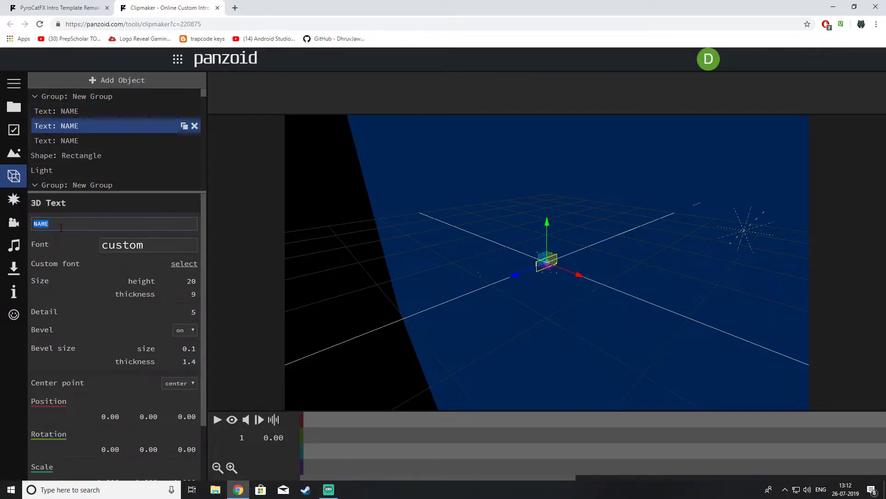
pyautogui.write('TLF')
pyautogui.click(64, 141)
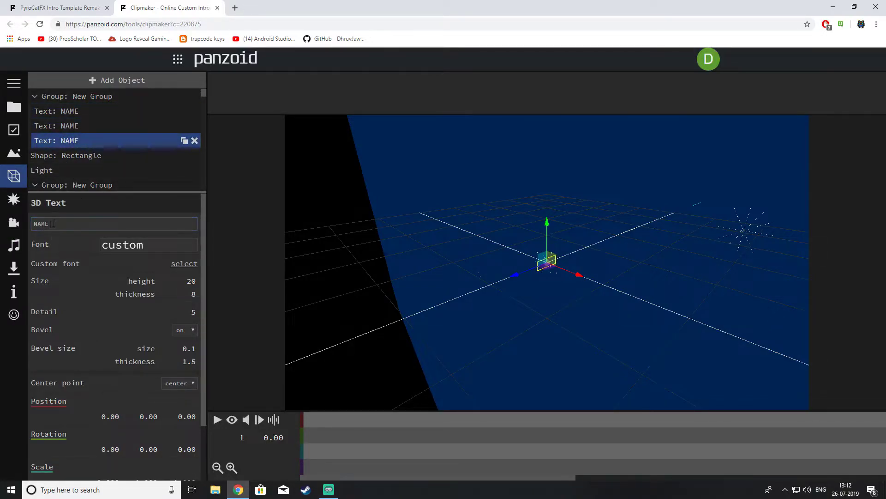
pyautogui.doubleClick(56, 224)
pyautogui.write('TLF')
pyautogui.click(237, 242)
# Re-enter TLF on the two text objects still reading NAME and confirm.
pyautogui.click(84, 125)
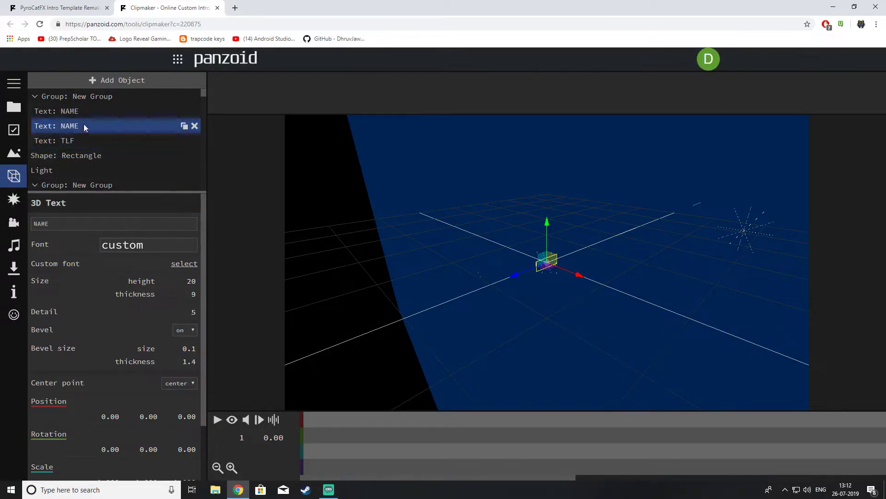
pyautogui.doubleClick(40, 224)
pyautogui.write('TLF')
pyautogui.click(257, 169)
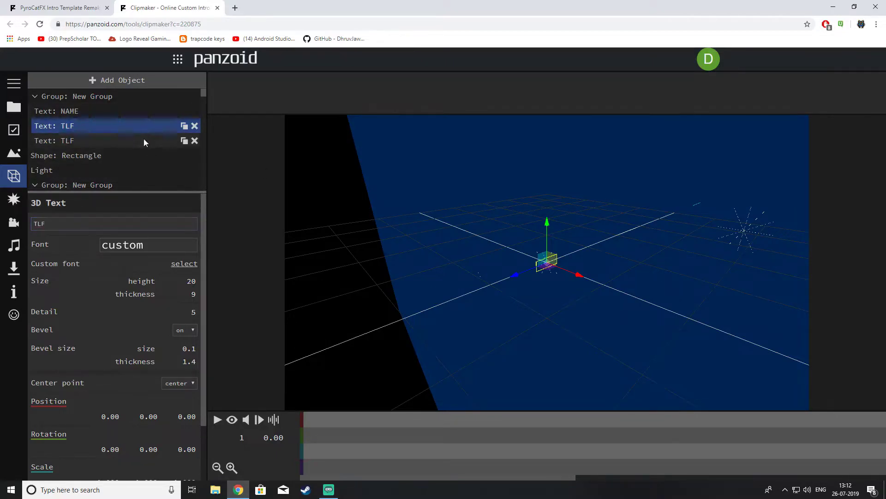
pyautogui.click(99, 111)
pyautogui.doubleClick(59, 224)
pyautogui.write('TLF')
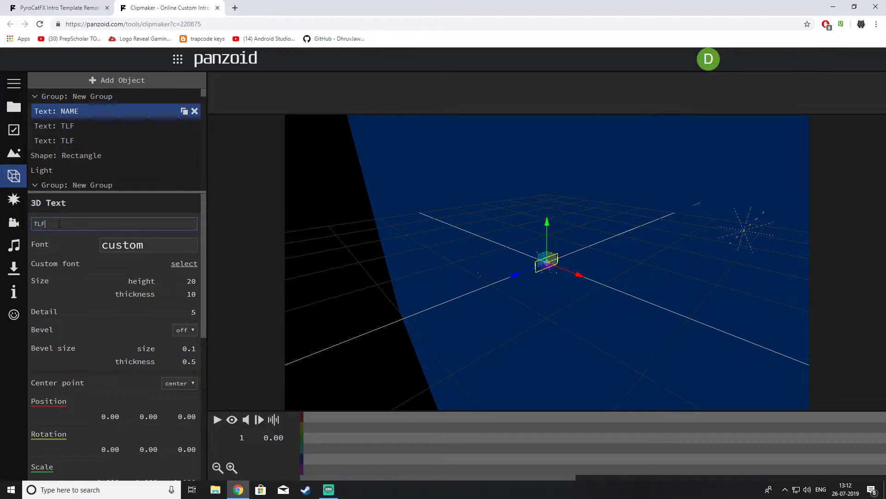
pyautogui.press('Return')
pyautogui.click(13, 269)
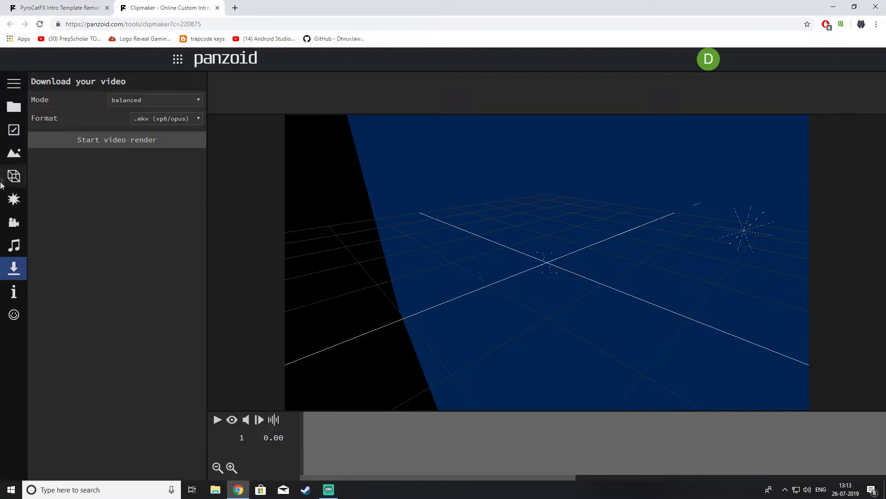
# Render the intro in good quality mode as an .mkv (vp8/opus) video.
pyautogui.click(157, 101)
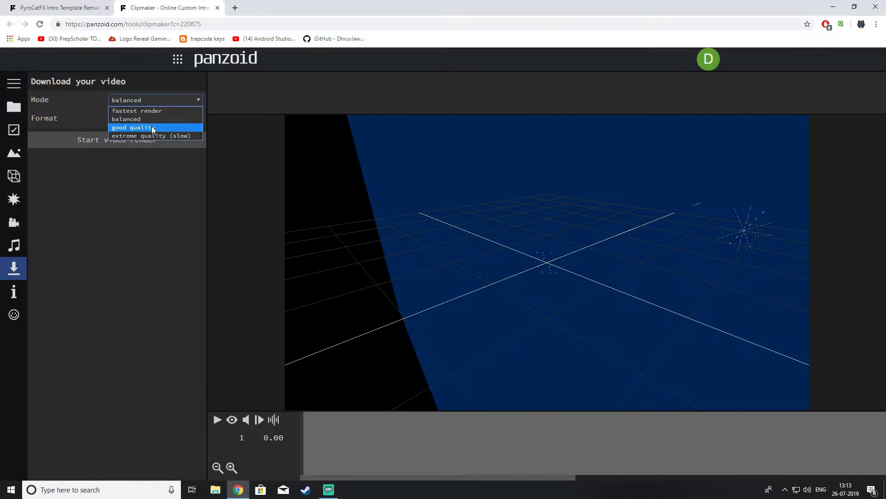
pyautogui.click(153, 128)
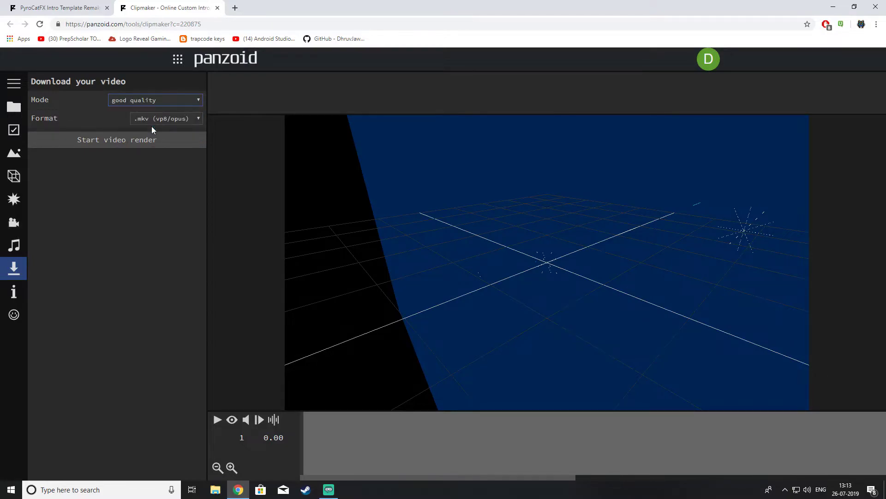
pyautogui.click(123, 140)
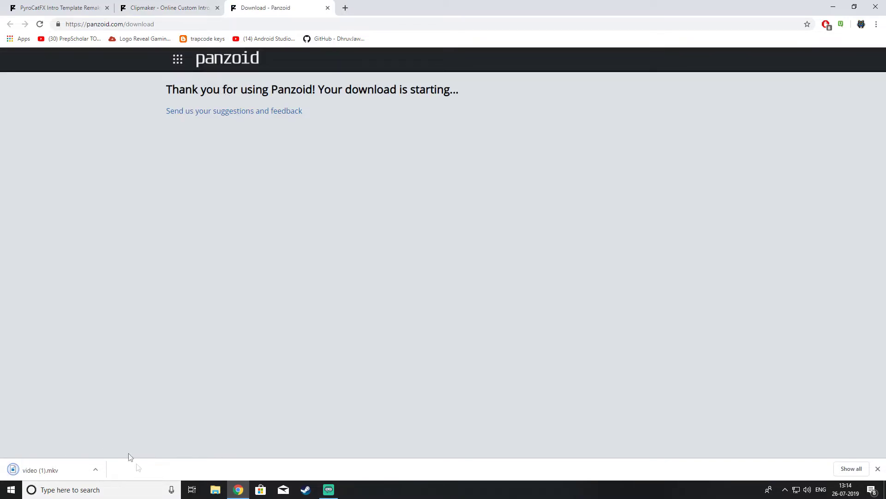
# Open the downloaded video (1).mkv from the browser's download shelf.
pyautogui.click(55, 473)
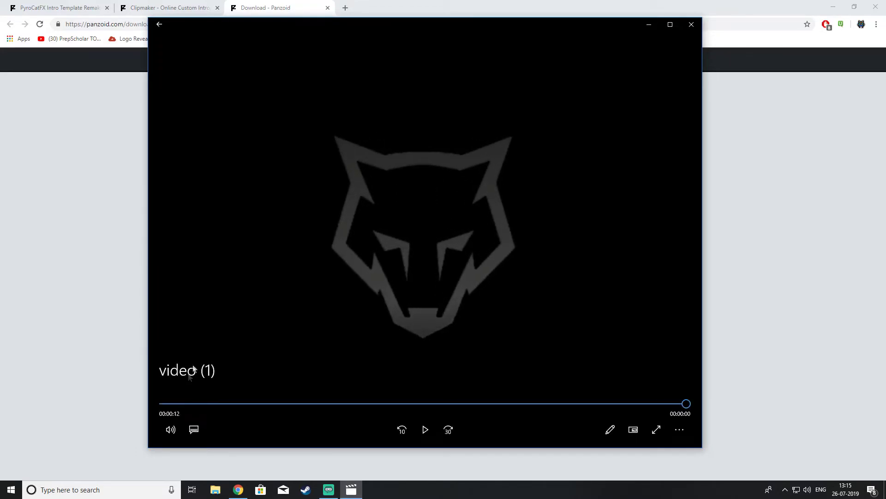
pyautogui.click(328, 491)
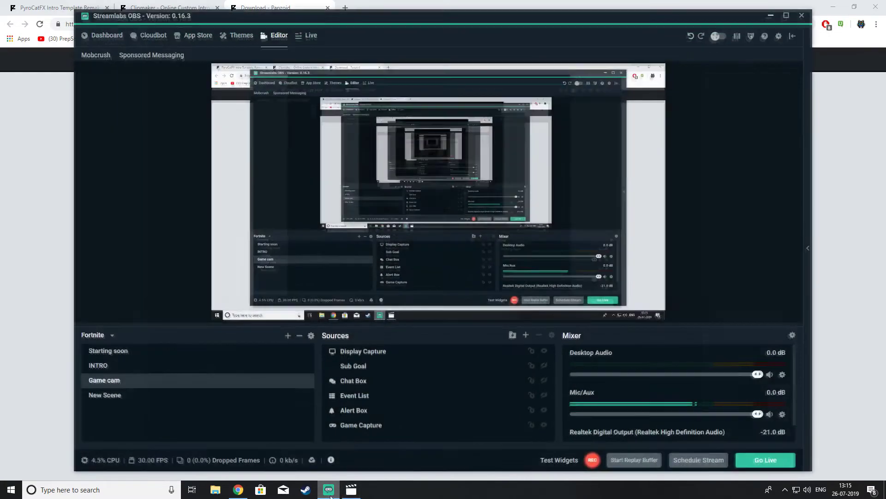
pyautogui.click(328, 489)
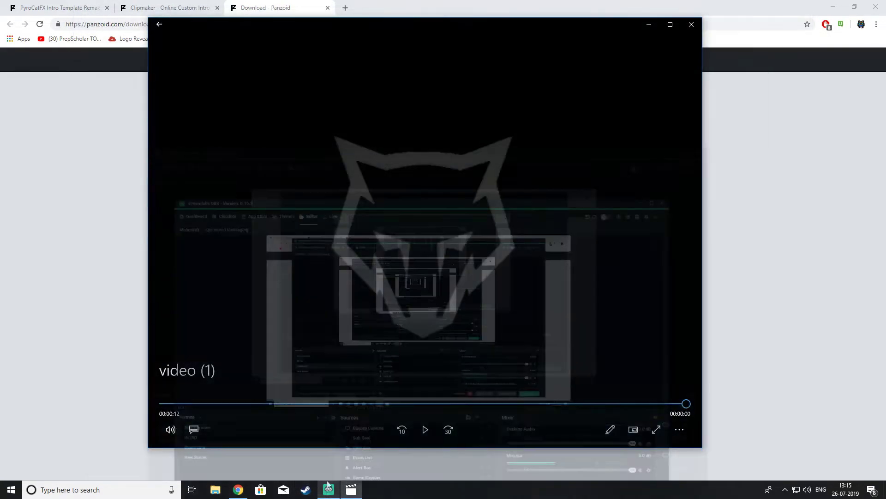